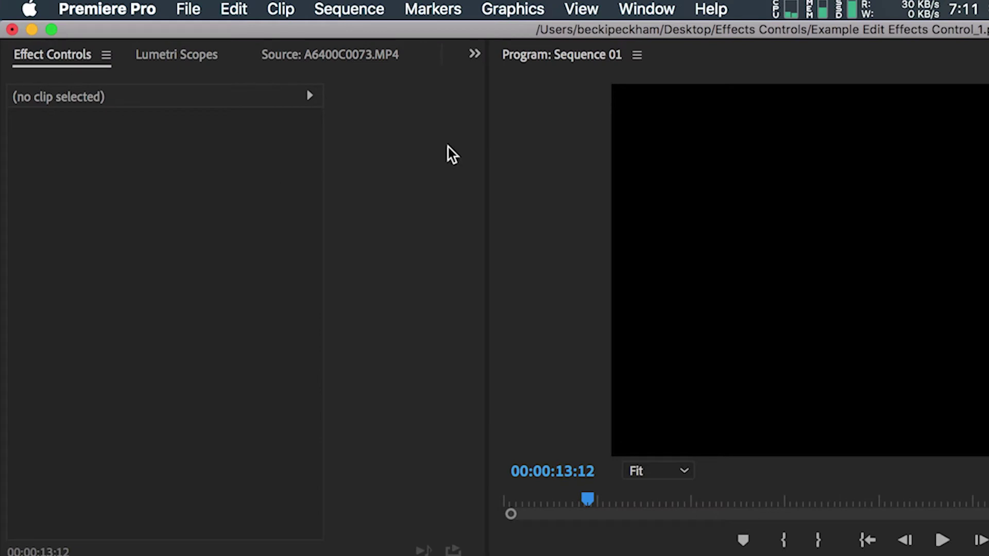
Check the Window panel list, then load the C0180.MP4 clip at 00:00:08:18 into Effect Controls
{"action": "left_click", "coordinate": [646, 9]}
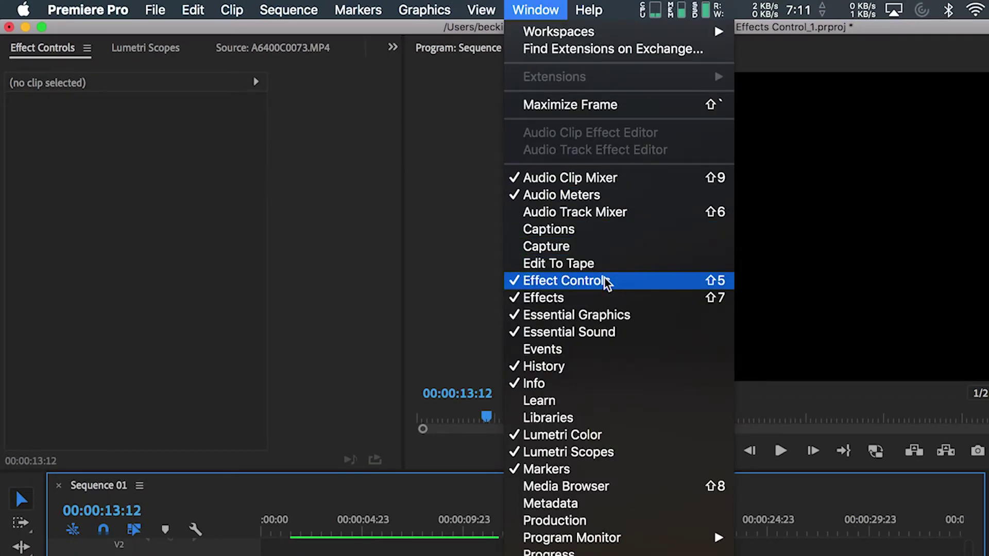
{"action": "left_click", "coordinate": [371, 271]}
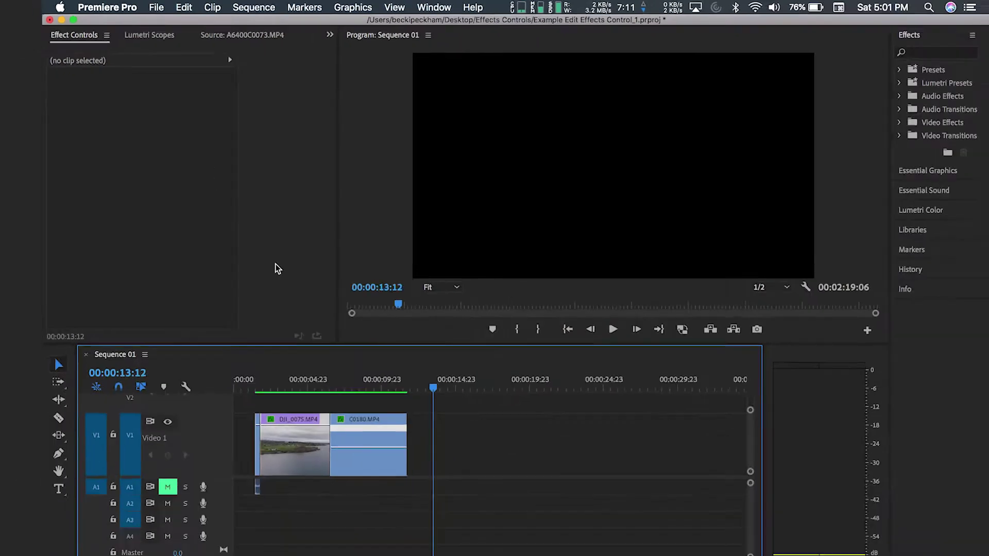
{"action": "left_click", "coordinate": [352, 364]}
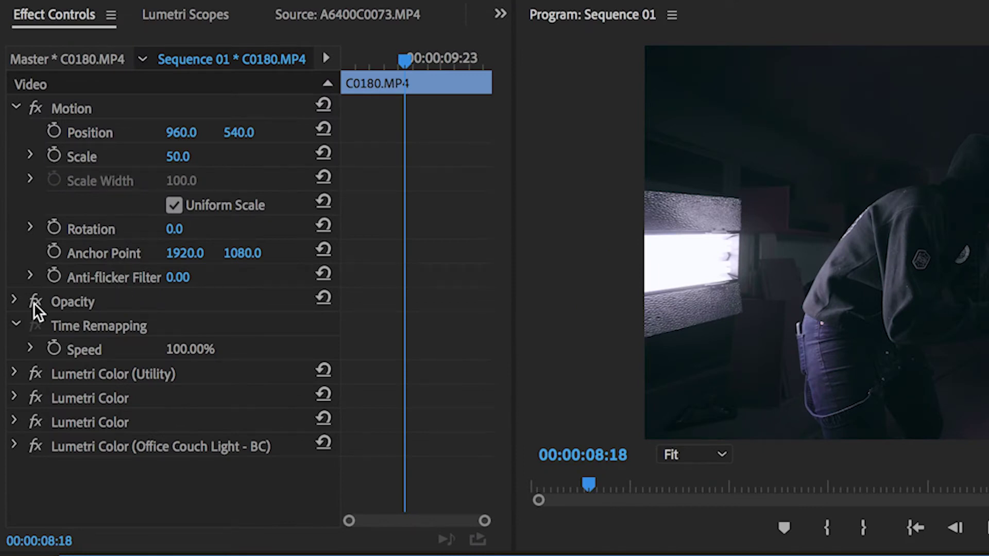
Expand C0180's Opacity settings and shift its Position X to 1080
{"action": "left_click", "coordinate": [13, 301]}
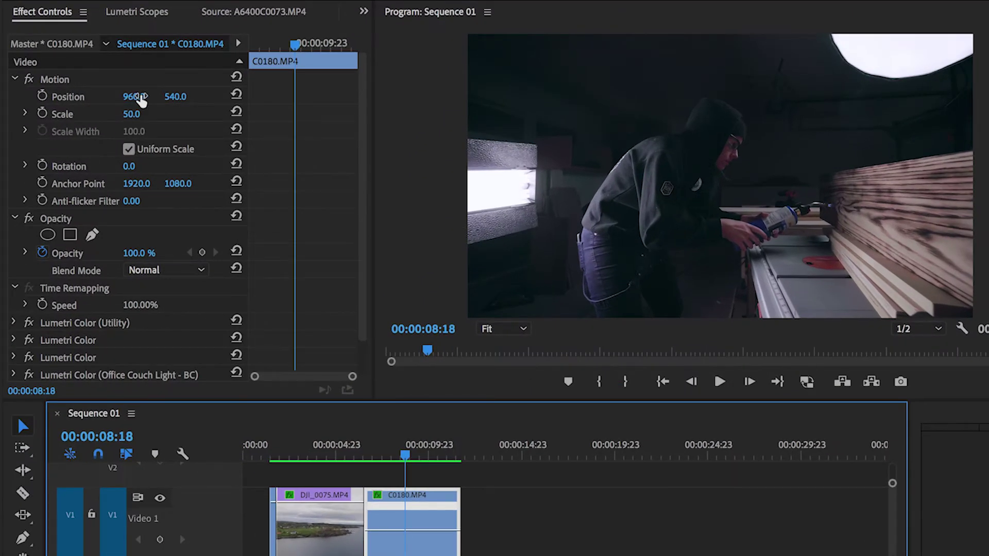
{"action": "mouse_move", "coordinate": [140, 98]}
{"action": "left_mouse_down"}
{"action": "mouse_move", "coordinate": [183, 97]}
{"action": "mouse_move", "coordinate": [125, 98]}
{"action": "left_mouse_up"}
{"action": "left_click", "coordinate": [140, 96]}
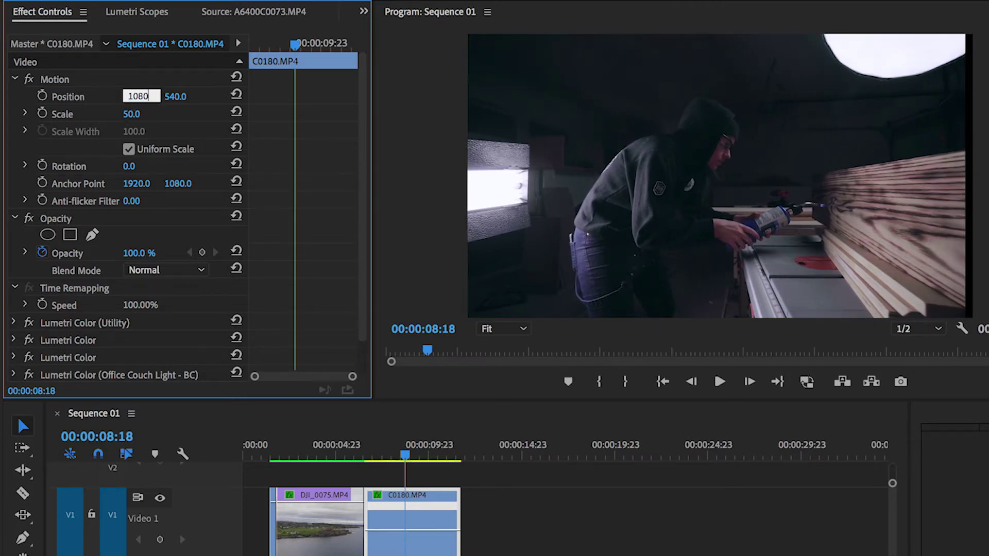
{"action": "key", "text": "Return"}
Nudge C0180's Position X up to 1138, then reset Position to the centred 960, 540
{"action": "left_click", "coordinate": [142, 96]}
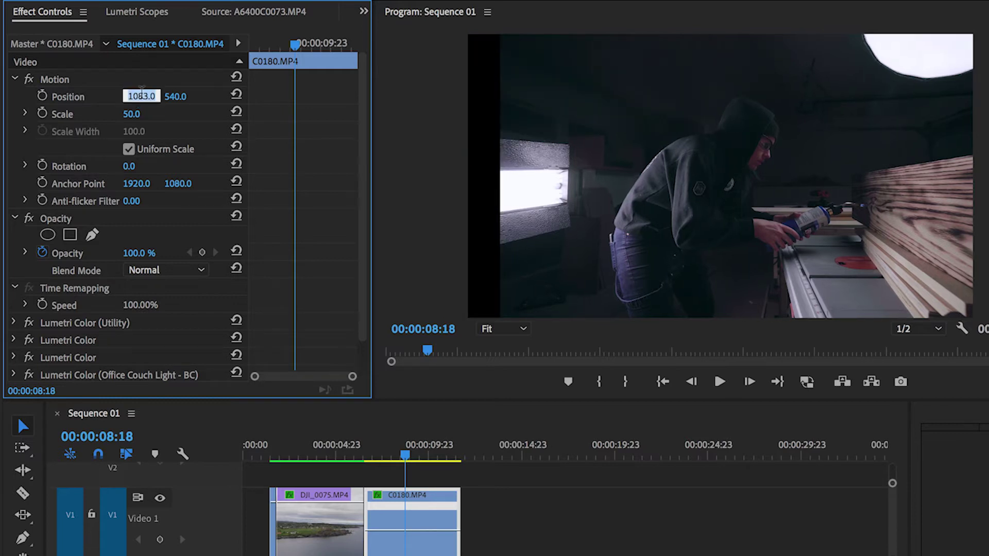
{"action": "key", "text": "Up"}
{"action": "key", "text": "Up"}
{"action": "key", "text": "Up"}
{"action": "key", "text": "Up"}
{"action": "key", "text": "Up"}
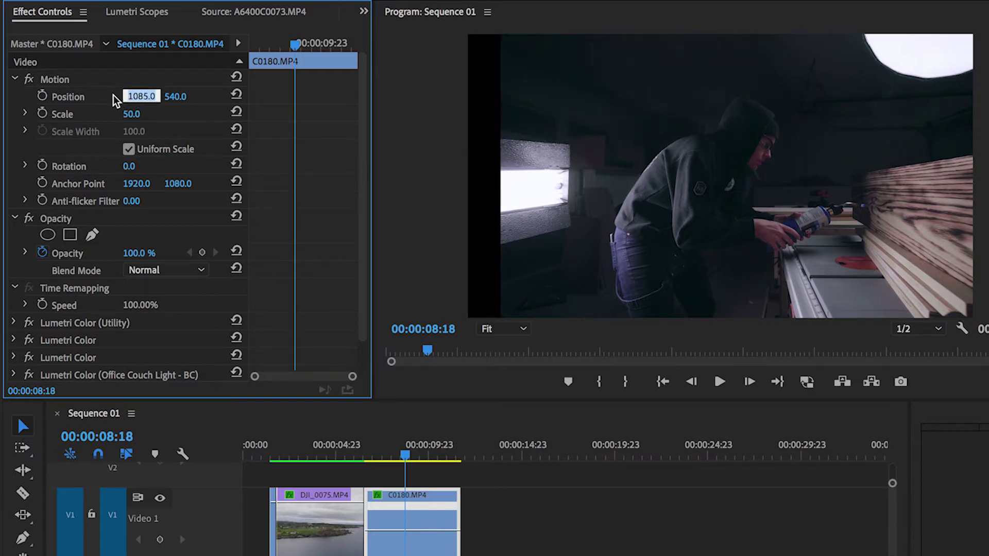
{"action": "key", "text": "shift+Up"}
{"action": "key", "text": "shift+Up"}
{"action": "key", "text": "shift+Up"}
{"action": "key", "text": "shift+Up"}
{"action": "key", "text": "shift+Up"}
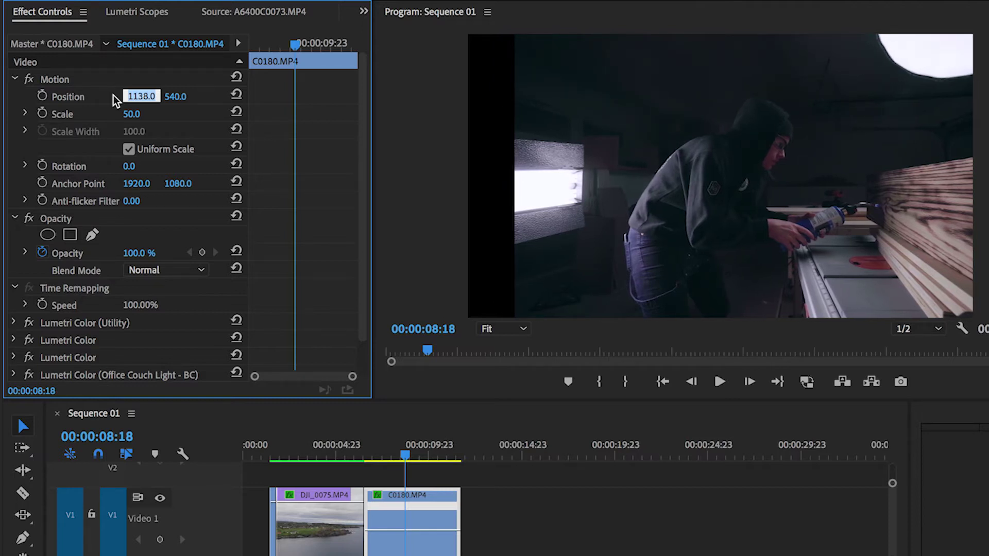
{"action": "left_click", "coordinate": [236, 94]}
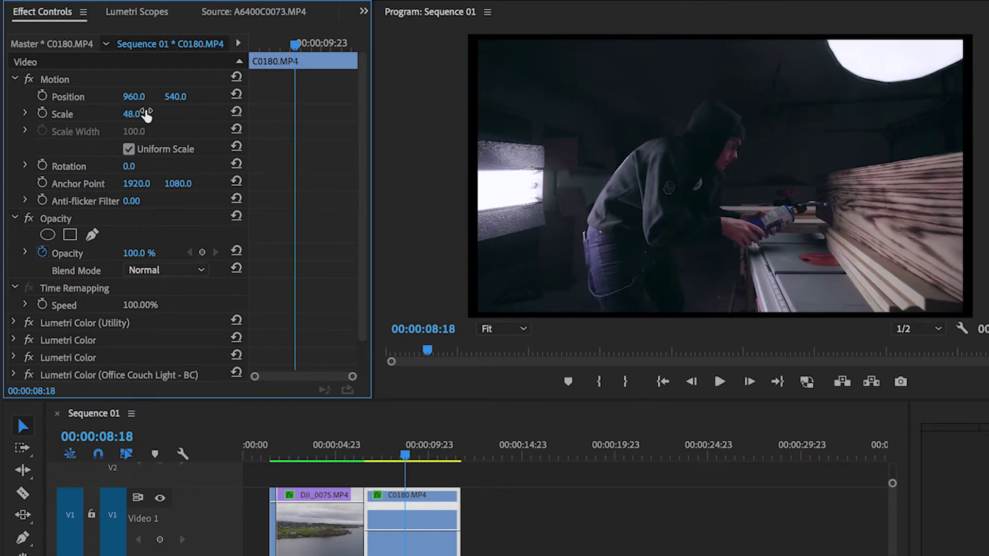
Try a smaller Scale value on the C0180 clip
{"action": "left_click", "coordinate": [145, 114]}
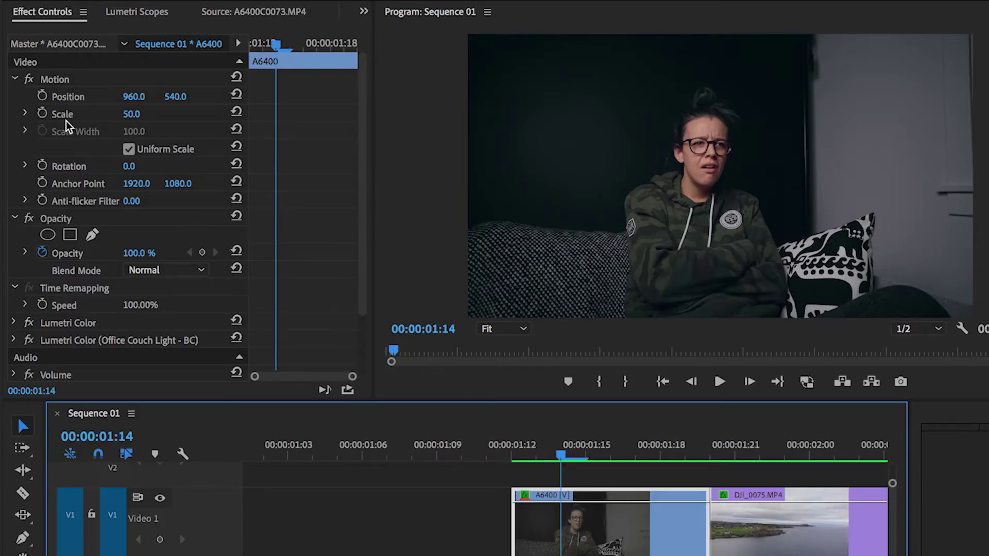
Add Scale and Position keyframes to the A6400 clip at 00:00:01:14 and 00:00:01:16
{"action": "left_click", "coordinate": [42, 113]}
{"action": "left_click", "coordinate": [43, 97]}
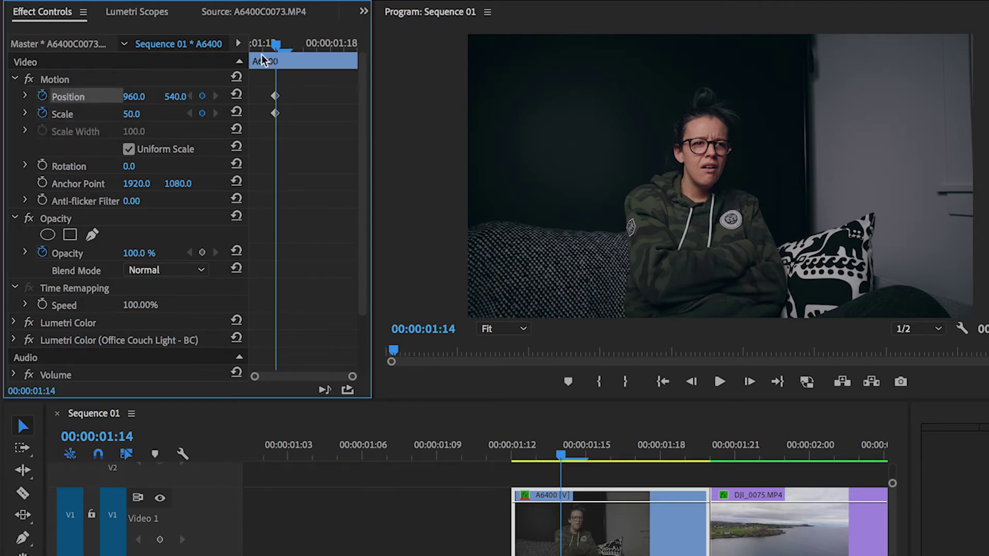
{"action": "left_click_drag", "start_coordinate": [283, 41], "coordinate": [302, 41]}
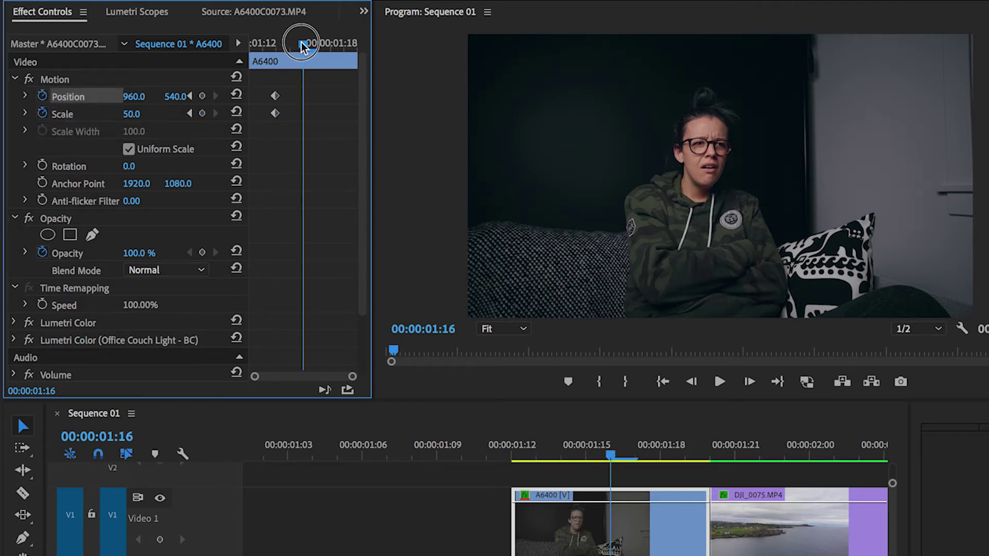
{"action": "left_click", "coordinate": [202, 114]}
{"action": "left_click", "coordinate": [202, 96]}
At 00:00:01:16, set Scale to 100 and Position Y to 655
{"action": "left_click", "coordinate": [145, 114]}
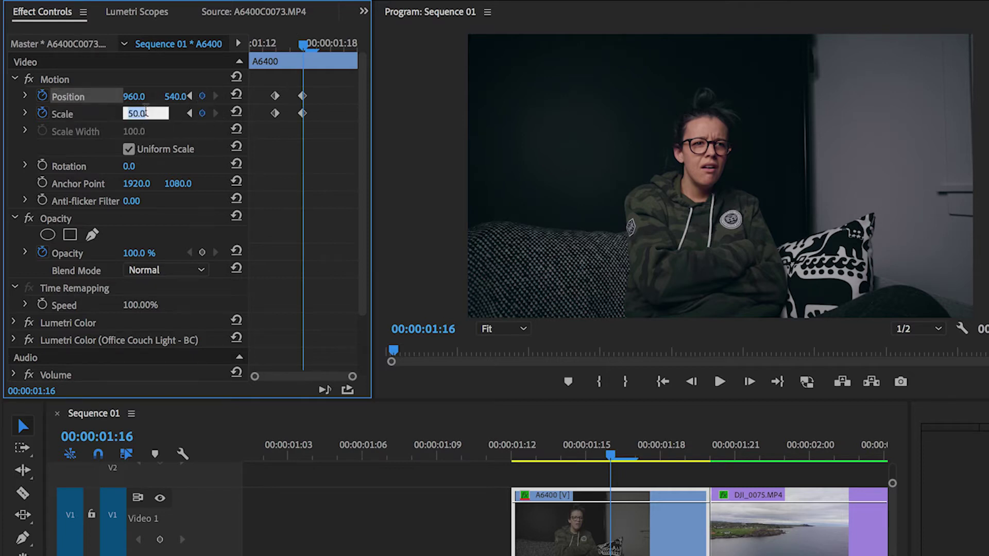
{"action": "type", "text": "100"}
{"action": "key", "text": "Return"}
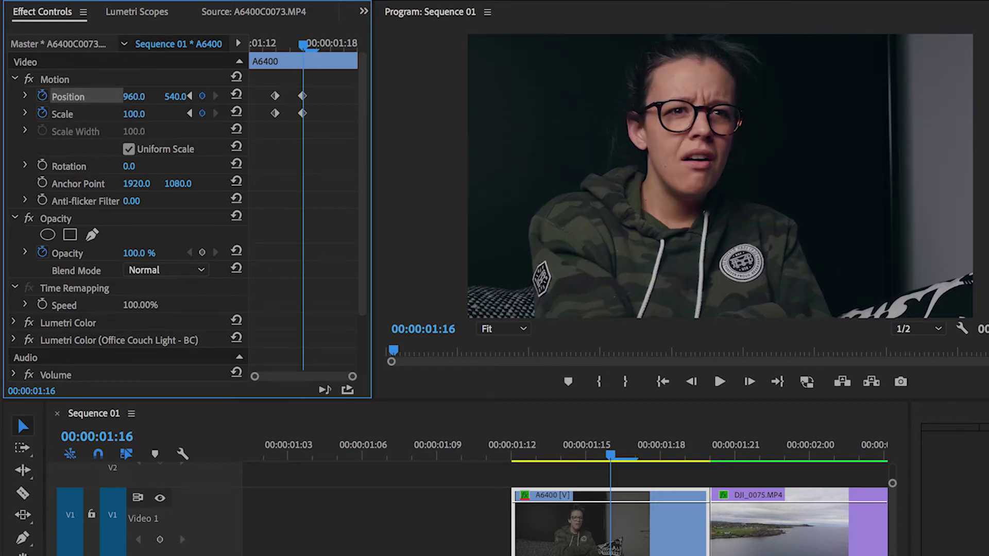
{"action": "left_click_drag", "start_coordinate": [175, 97], "coordinate": [234, 96]}
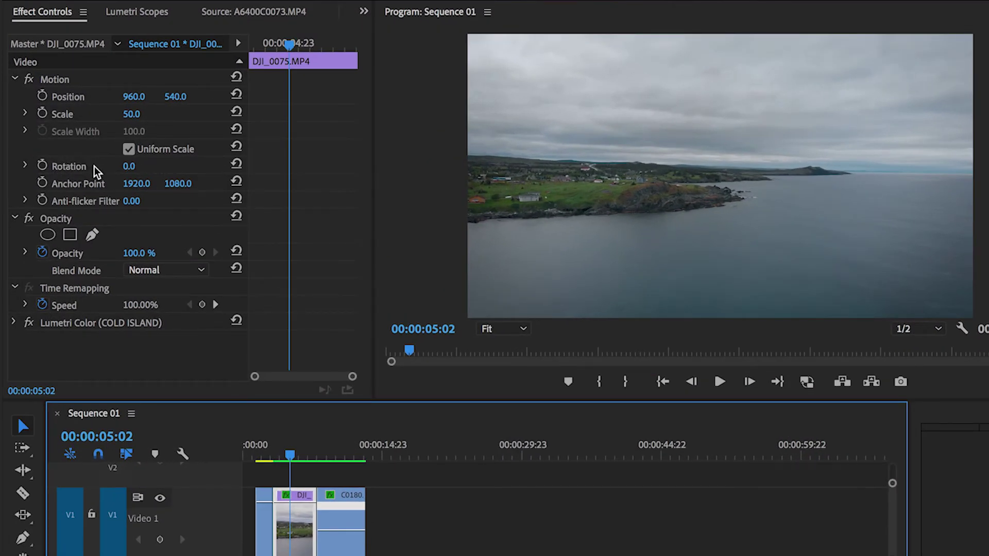
Set the DJI_0075.MP4 clip's Rotation to -1° and Scale to 53
{"action": "left_click", "coordinate": [130, 166]}
{"action": "type", "text": "-1"}
{"action": "key", "text": "Return"}
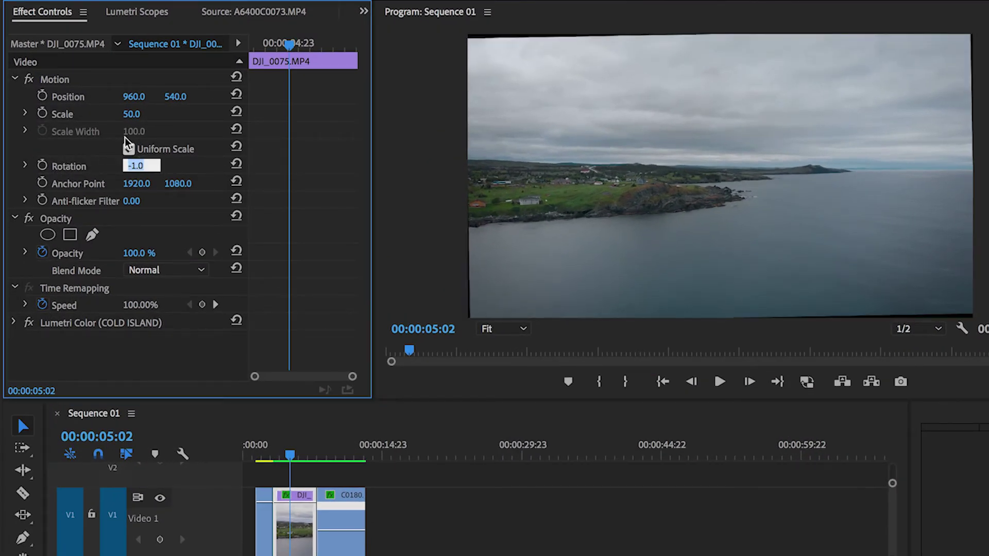
{"action": "left_click", "coordinate": [146, 112]}
{"action": "type", "text": "53"}
{"action": "key", "text": "Return"}
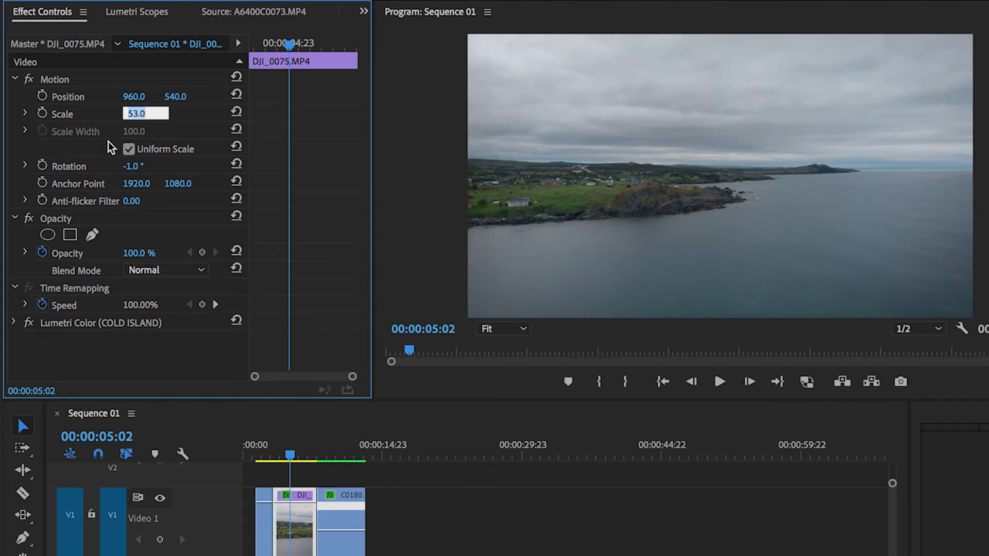
Change the DJI_0075.MP4 Rotation to -0.5°, then to 90°
{"action": "left_click", "coordinate": [140, 165]}
{"action": "type", "text": "-0.5"}
{"action": "key", "text": "Return"}
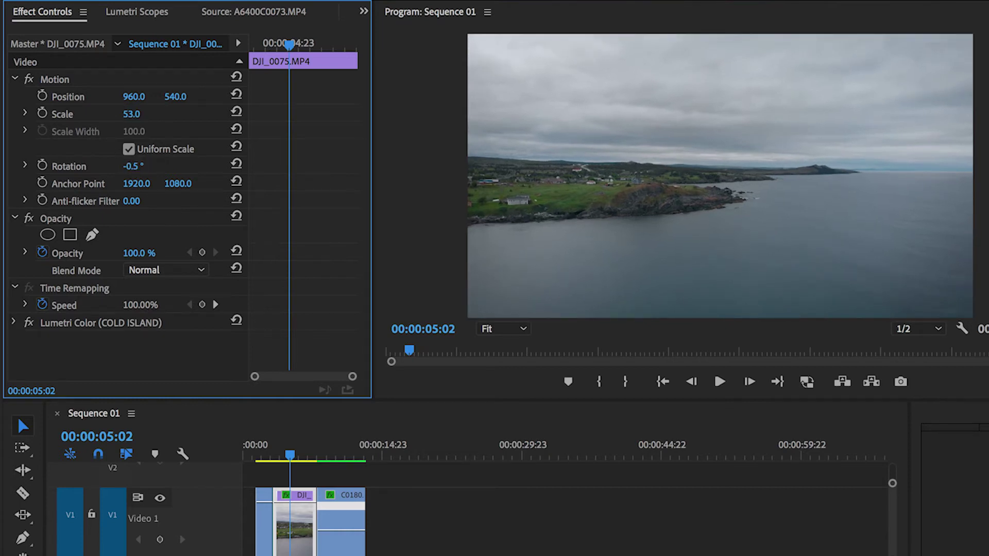
{"action": "left_click", "coordinate": [132, 166]}
{"action": "type", "text": "90"}
{"action": "key", "text": "Return"}
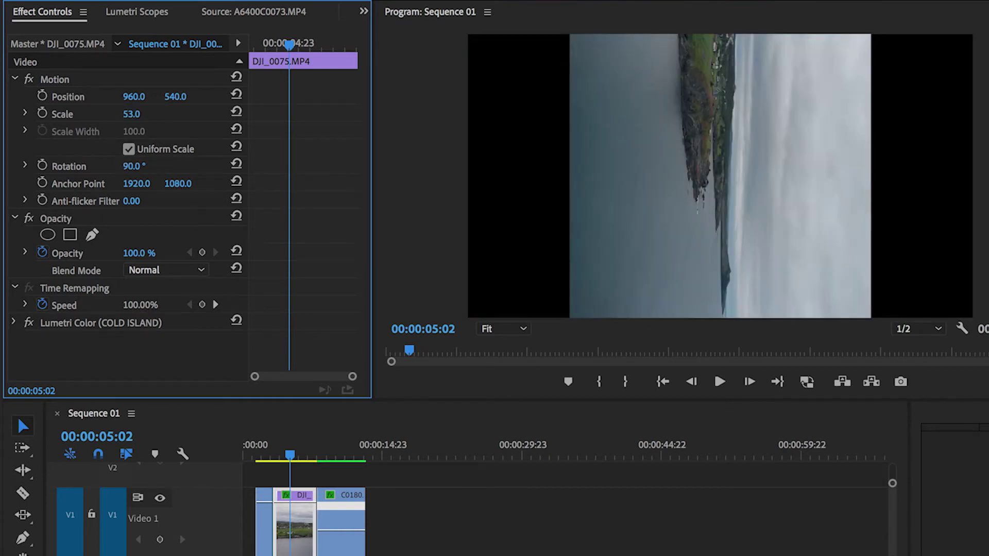
{"action": "left_click", "coordinate": [140, 164]}
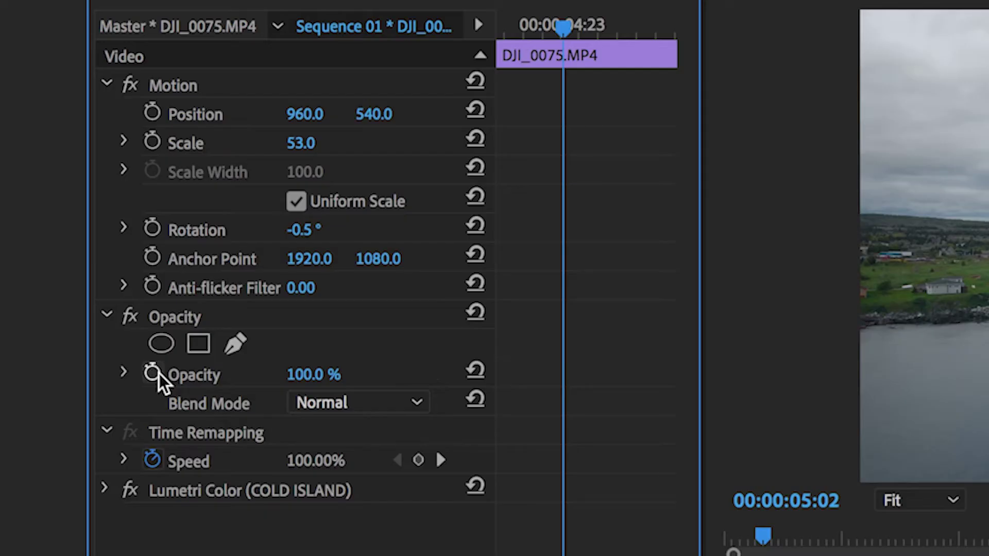
Lower DJI_0075's opacity to about 15%, restore it to 100%, and move C0180 toward V2
{"action": "left_click_drag", "start_coordinate": [194, 374], "coordinate": [117, 375]}
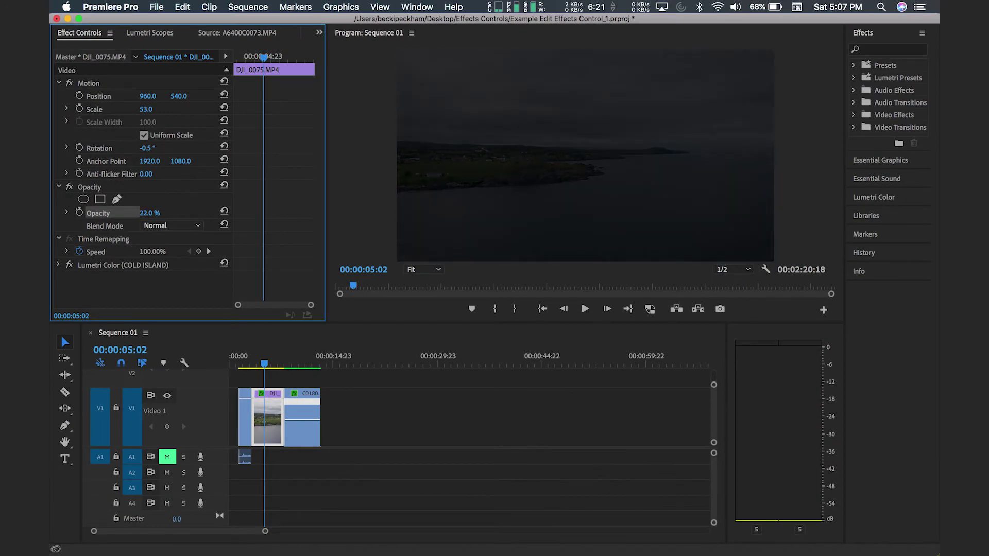
{"action": "left_click_drag", "start_coordinate": [98, 213], "coordinate": [134, 213]}
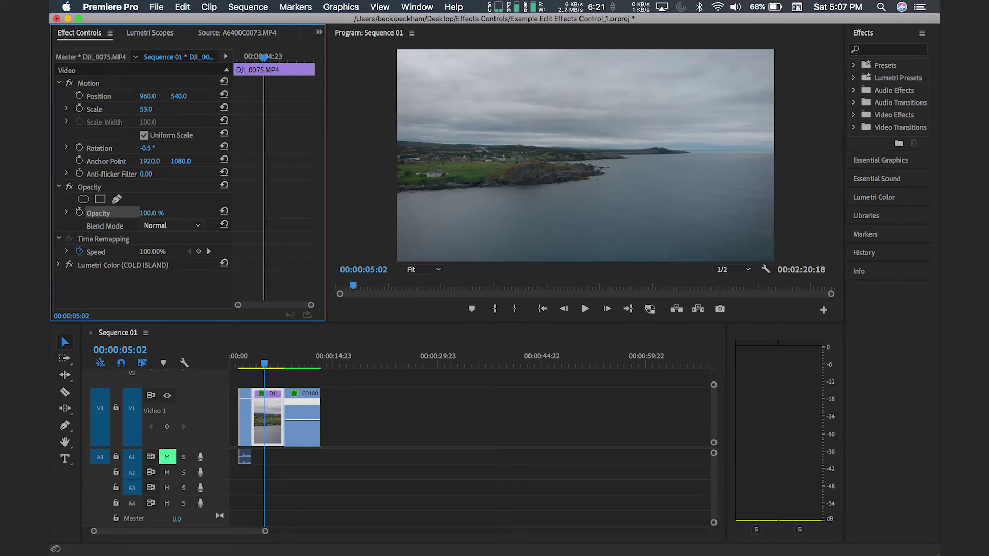
{"action": "left_click_drag", "start_coordinate": [300, 401], "coordinate": [269, 377]}
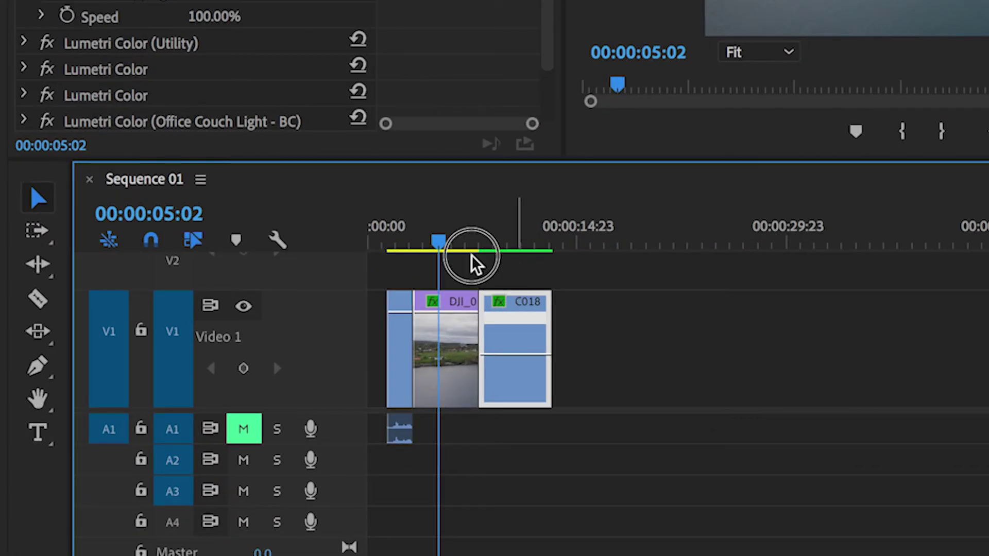
Place C0180 on V2, try Color Burn and Soft Light blends, and toggle Opacity off and on
{"action": "left_click_drag", "start_coordinate": [448, 268], "coordinate": [449, 269]}
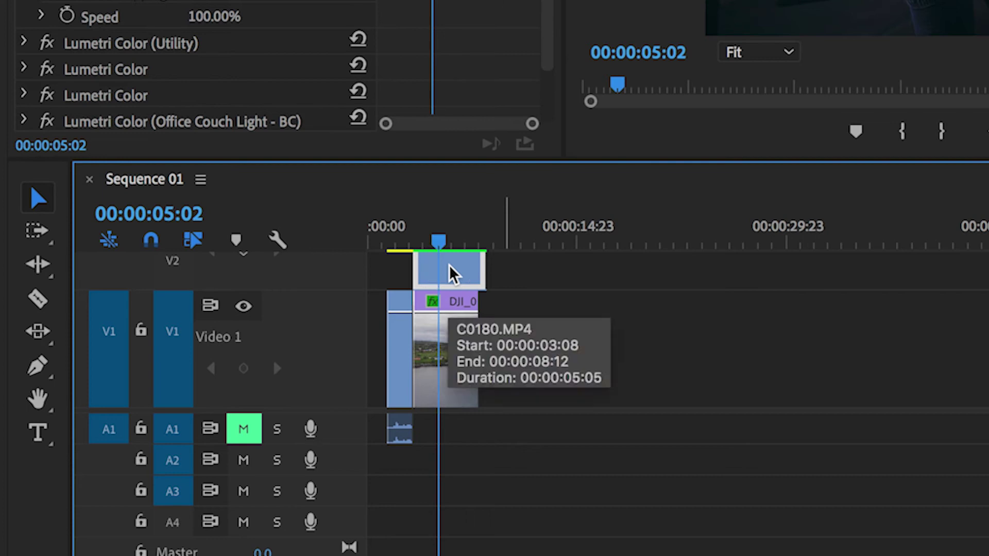
{"action": "left_click", "coordinate": [181, 243]}
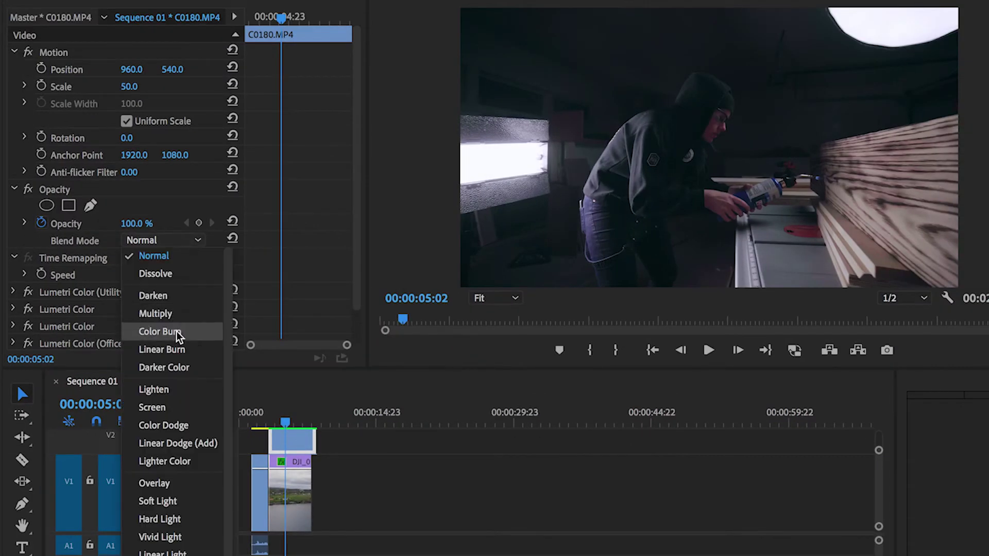
{"action": "left_click", "coordinate": [177, 334]}
{"action": "left_click", "coordinate": [175, 246]}
{"action": "left_click", "coordinate": [174, 426]}
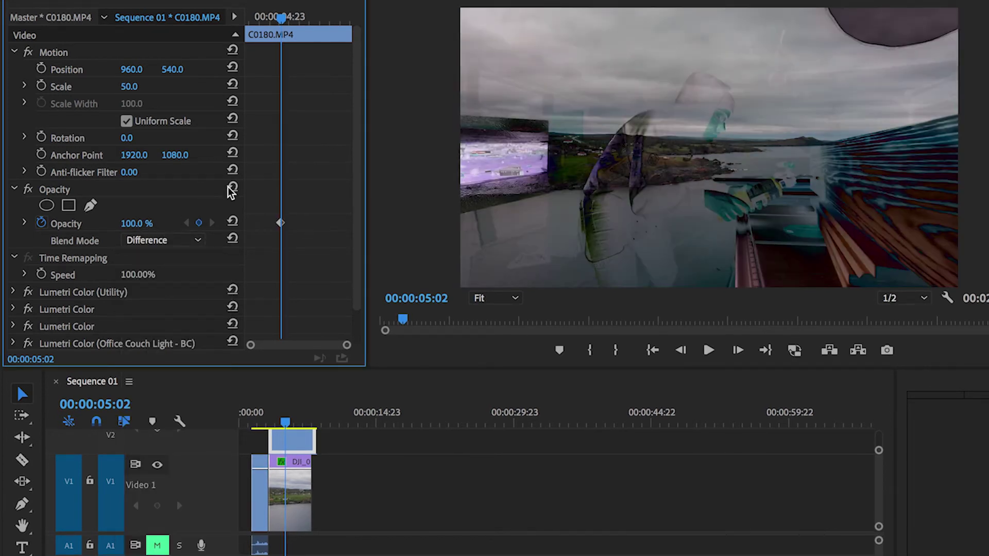
{"action": "left_click", "coordinate": [28, 190]}
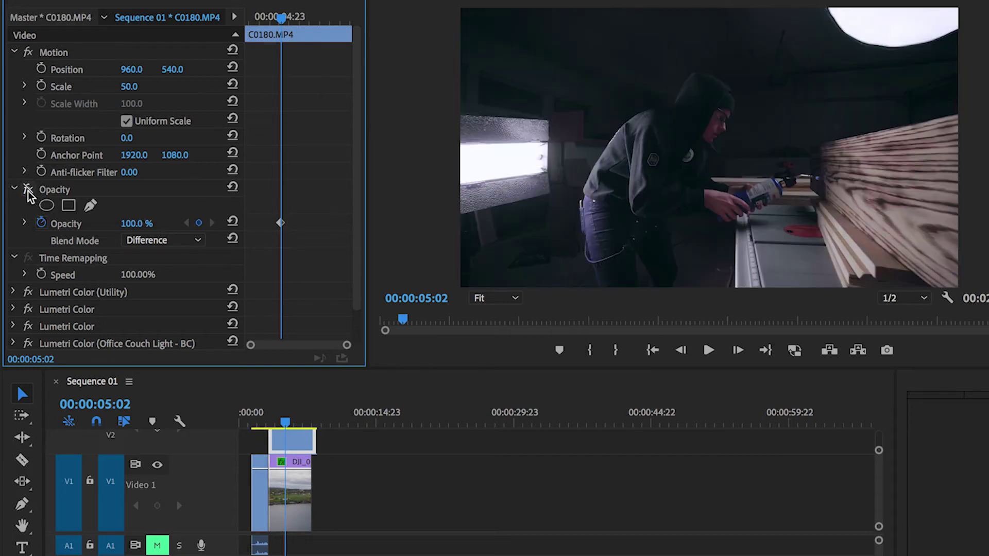
{"action": "left_click", "coordinate": [28, 192]}
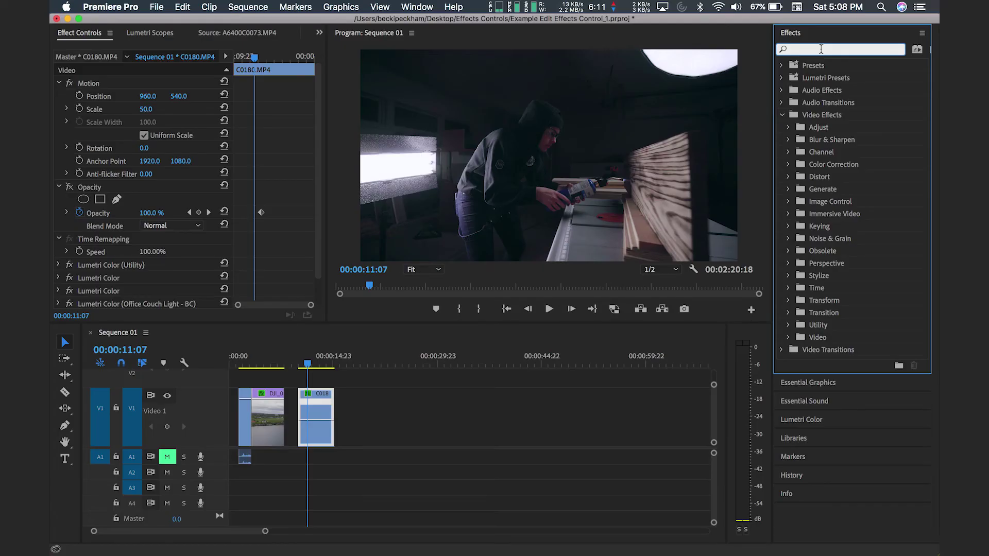
Search 'war' in Effects and apply Warp Stabilizer to the C0180 clip
{"action": "type", "text": "warp"}
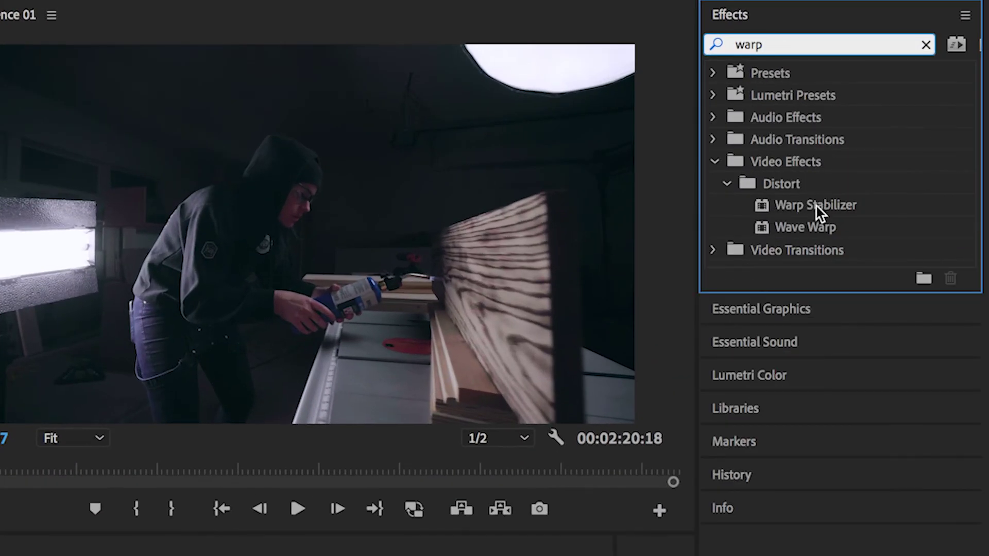
{"action": "left_click_drag", "start_coordinate": [815, 206], "coordinate": [313, 396]}
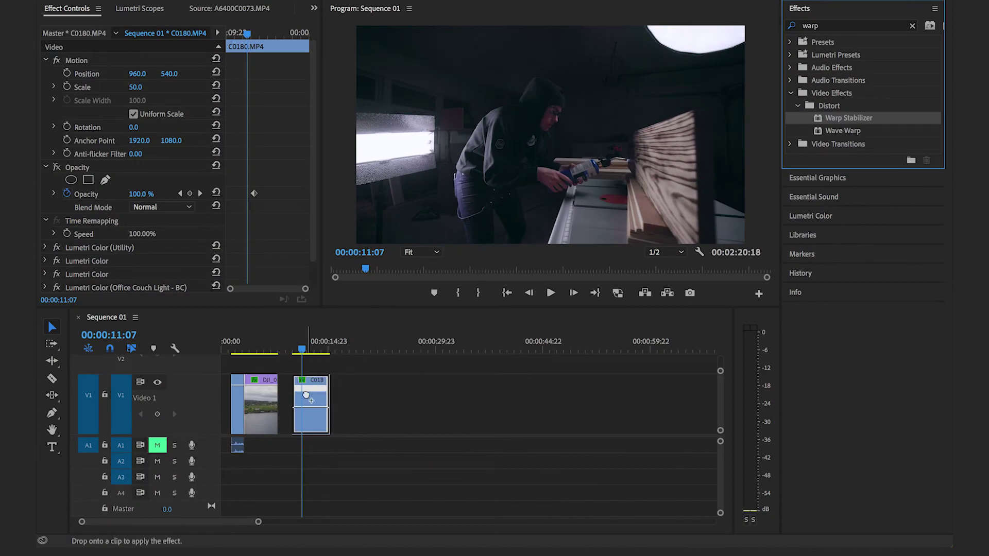
{"action": "scroll", "coordinate": [277, 227], "scroll_direction": "down", "scroll_amount": 8}
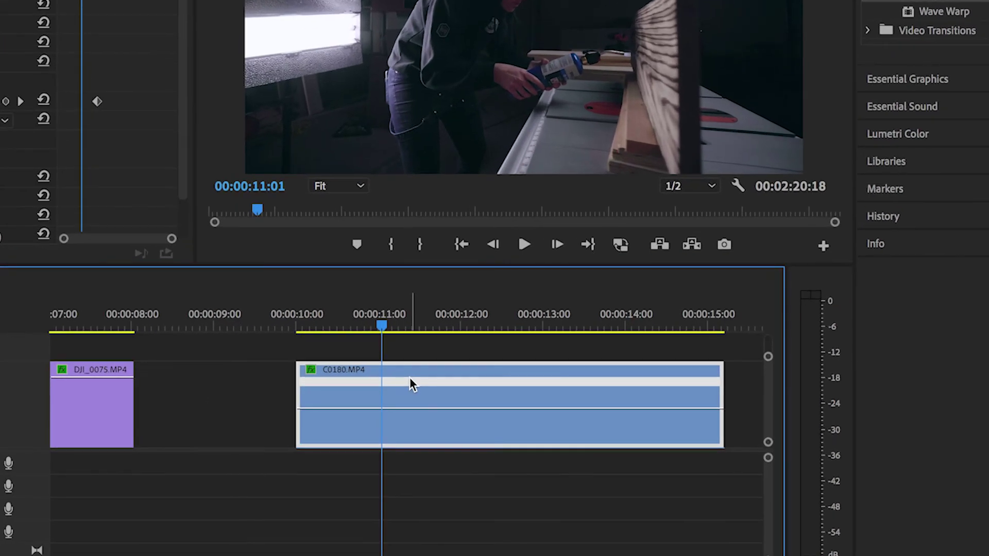
Open C0180's Speed/Duration settings and try speeds of 500% and 50%
{"action": "left_click", "coordinate": [471, 404]}
{"action": "right_click", "coordinate": [409, 377]}
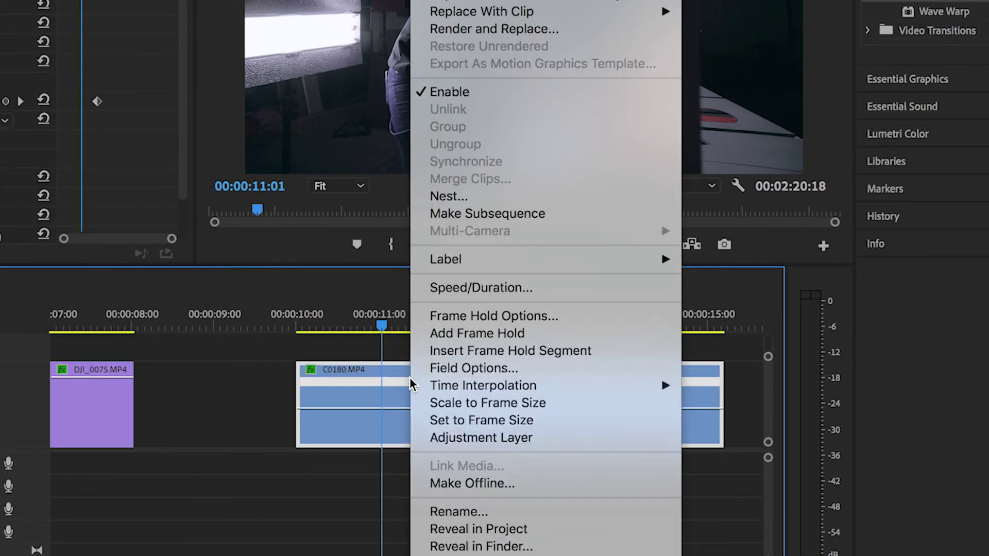
{"action": "left_click", "coordinate": [477, 287]}
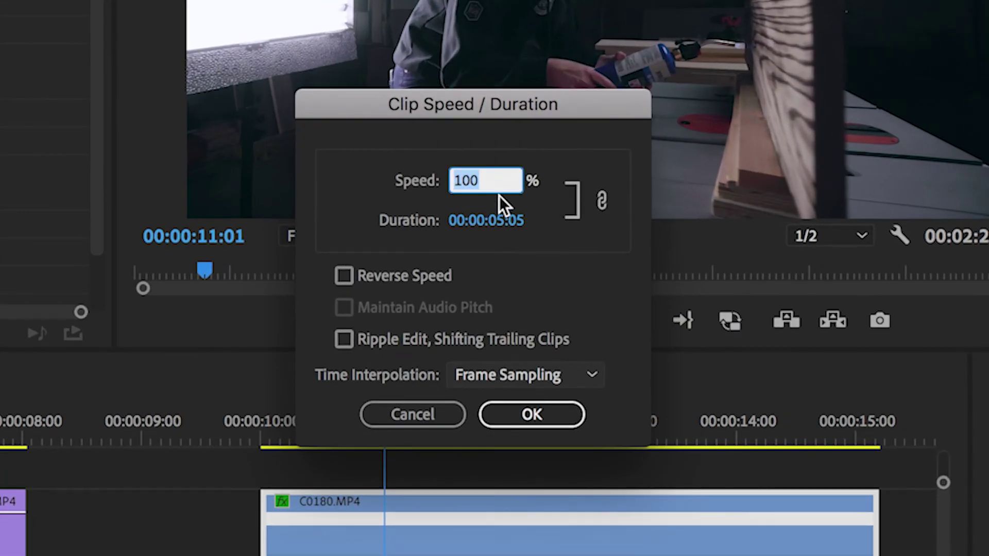
{"action": "type", "text": "50"}
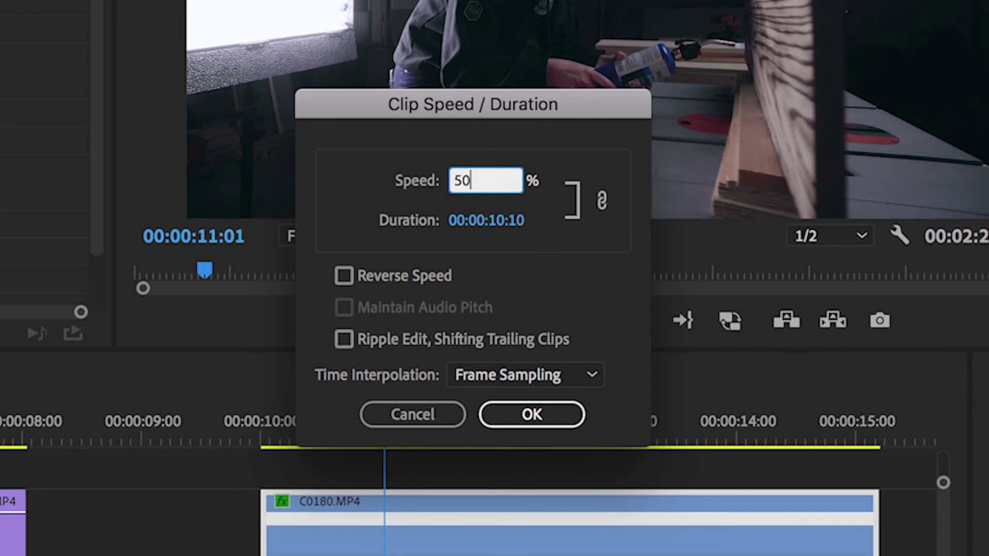
{"action": "type", "text": "0"}
{"action": "left_click", "coordinate": [392, 178]}
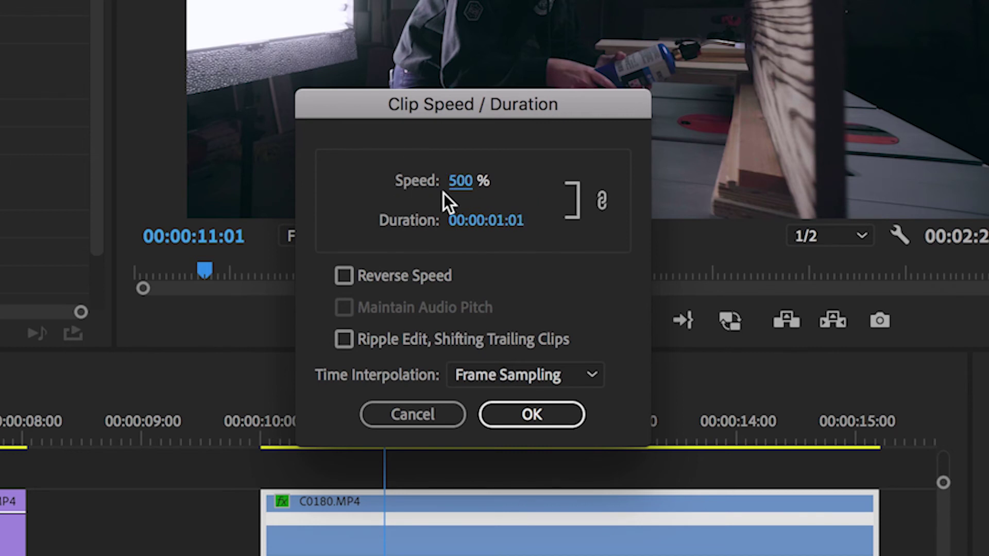
{"action": "left_click", "coordinate": [461, 189]}
{"action": "type", "text": "50"}
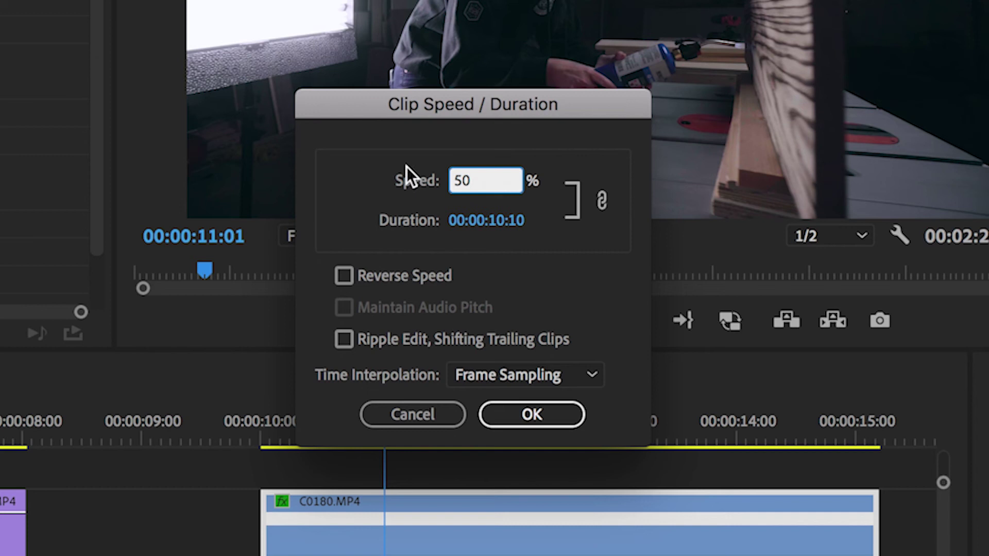
{"action": "left_click", "coordinate": [406, 166]}
Return C0180's speed to 100%, enable Reverse Speed, and apply it
{"action": "left_click", "coordinate": [451, 182]}
{"action": "type", "text": "700"}
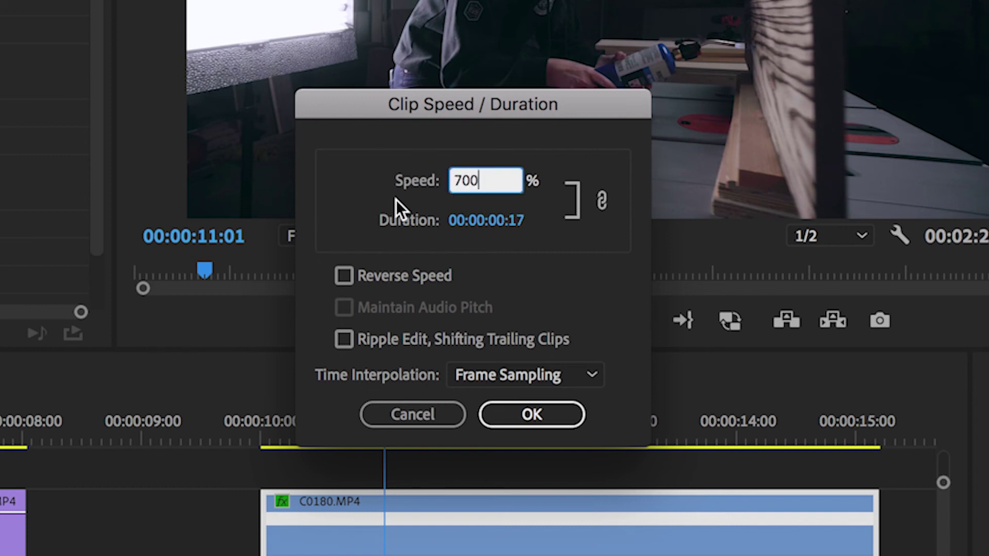
{"action": "type", "text": "1"}
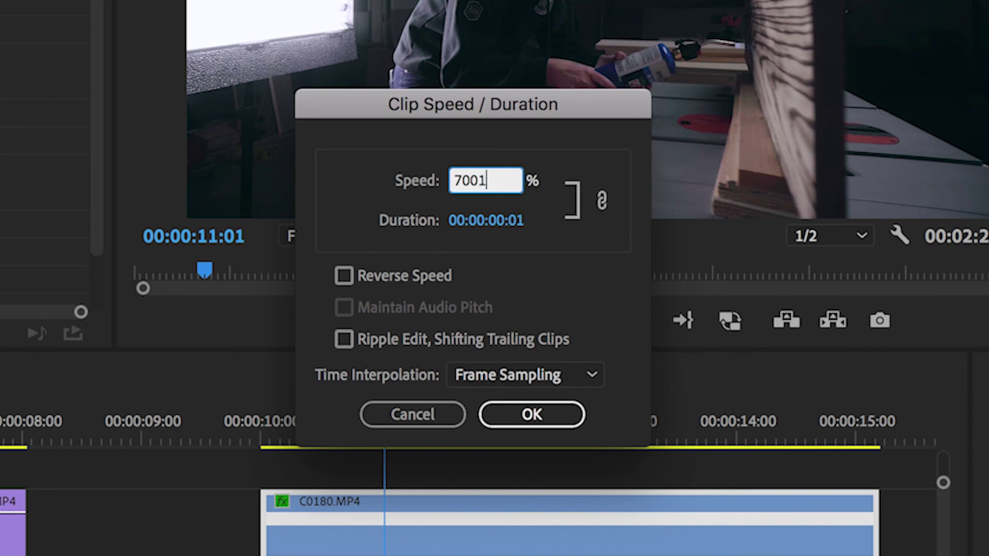
{"action": "key", "text": "super+a"}
{"action": "type", "text": "1"}
{"action": "left_click", "coordinate": [367, 181]}
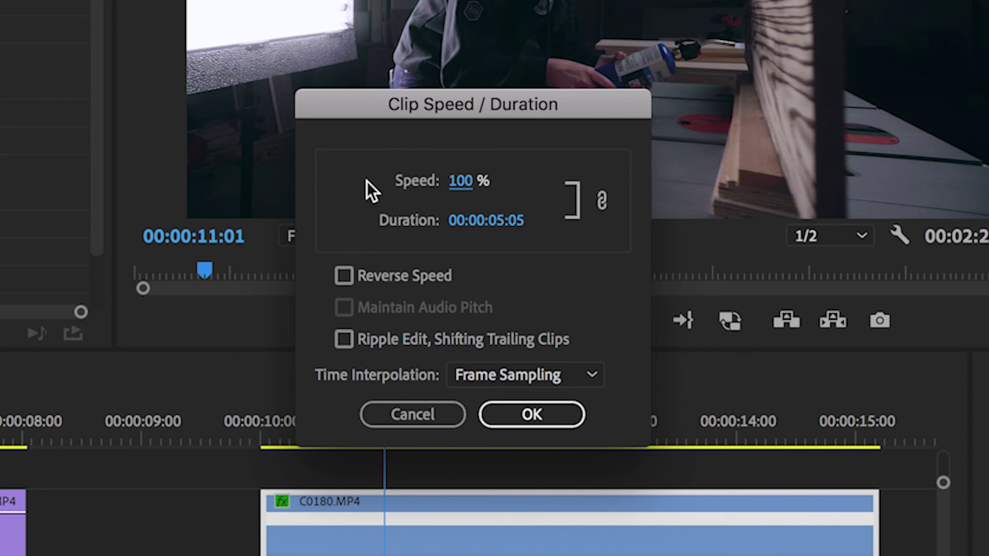
{"action": "left_click", "coordinate": [343, 277]}
{"action": "left_click", "coordinate": [548, 415]}
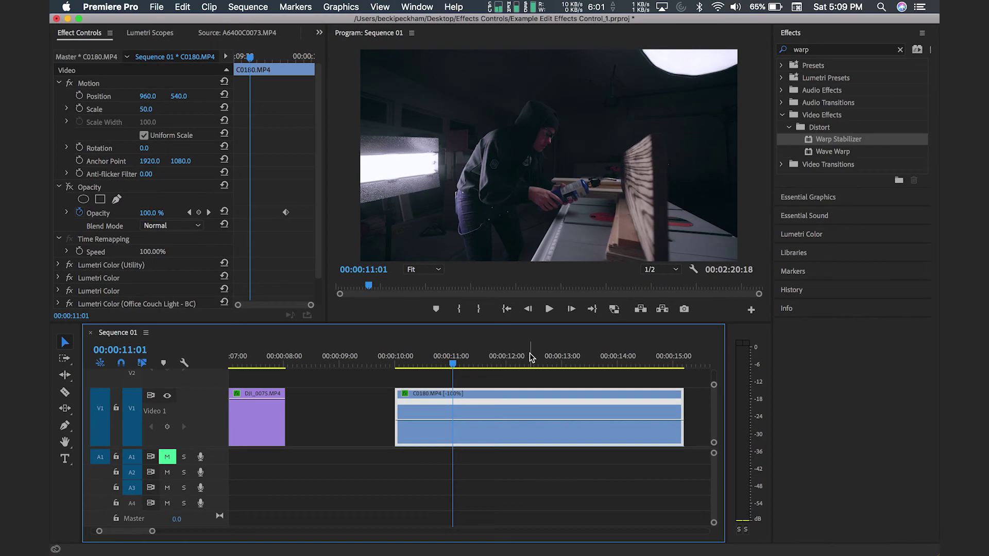